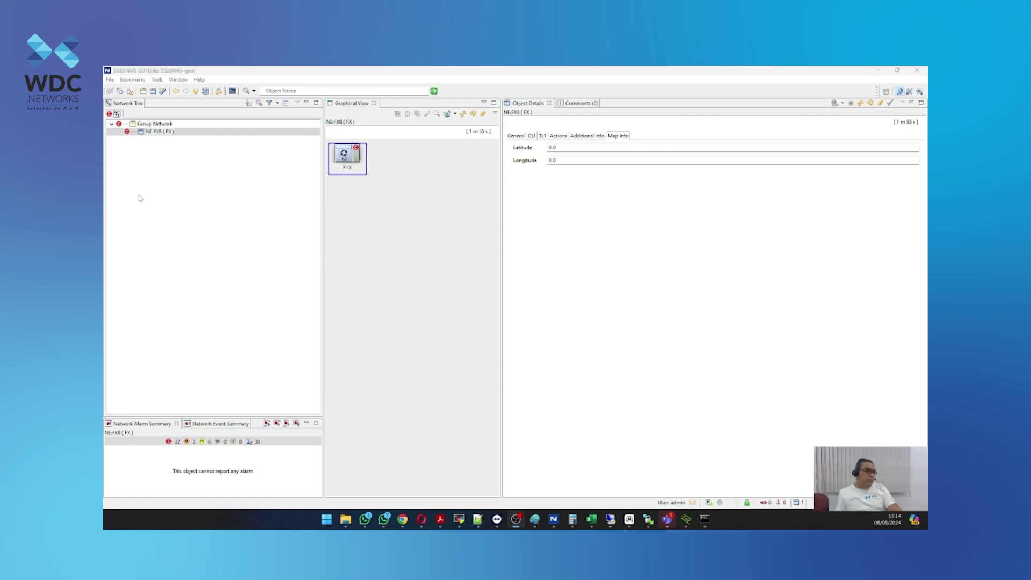
# - Open the FX8 network element and expand Infrastructure, Software, ONT down to the SW Version entries
pyautogui.click(158, 136)
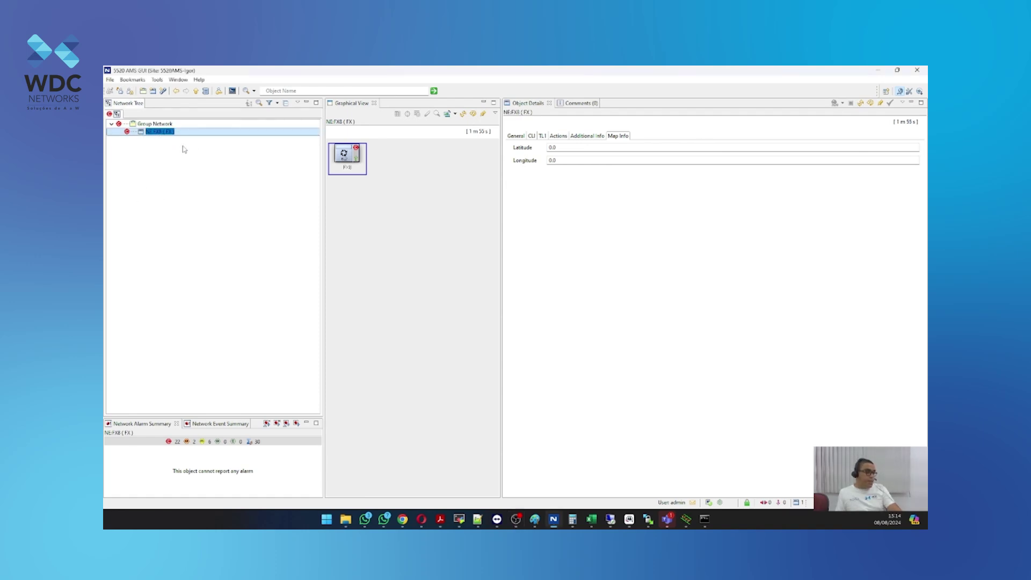
pyautogui.doubleClick(154, 133)
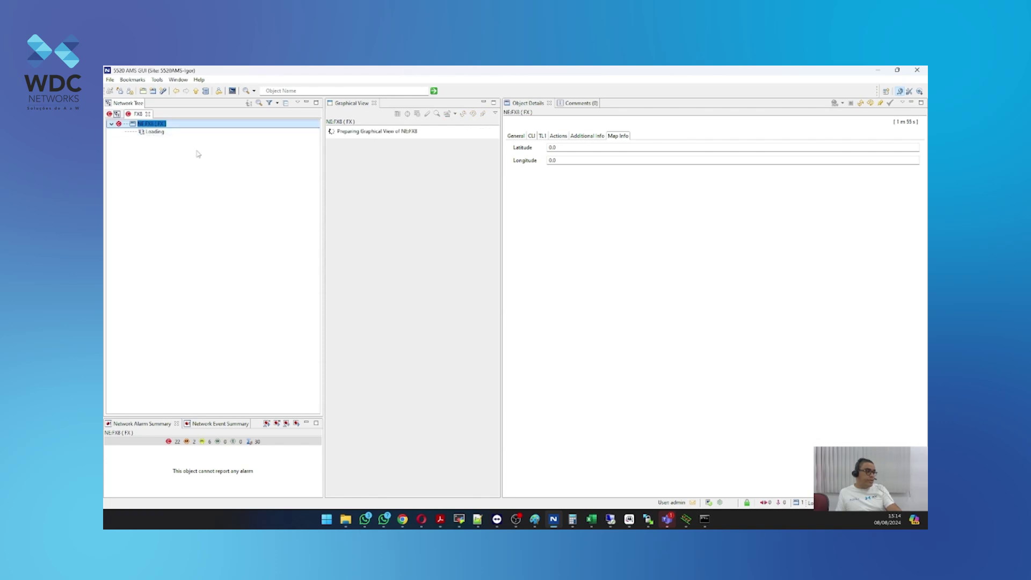
pyautogui.doubleClick(155, 217)
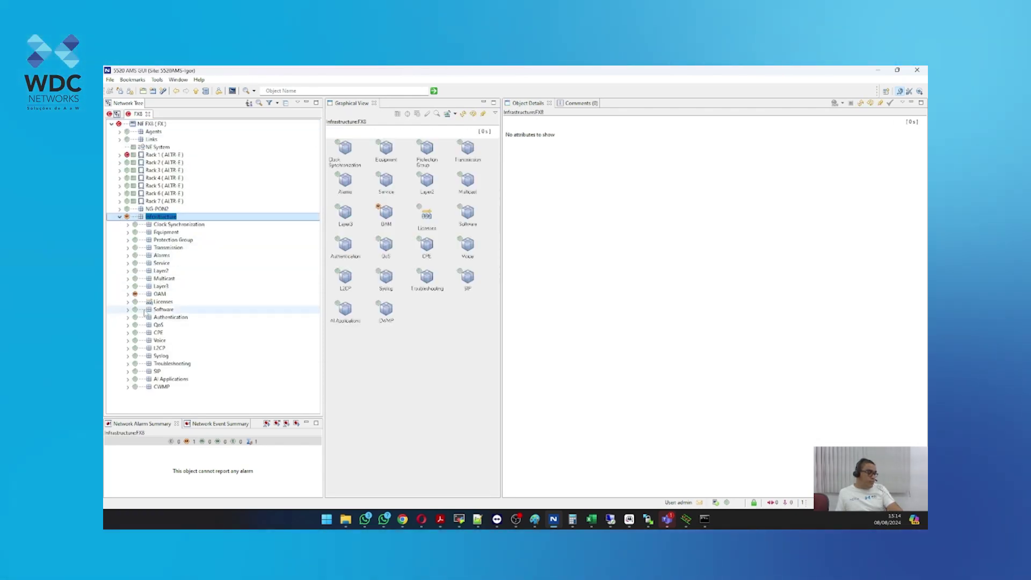
pyautogui.doubleClick(167, 379)
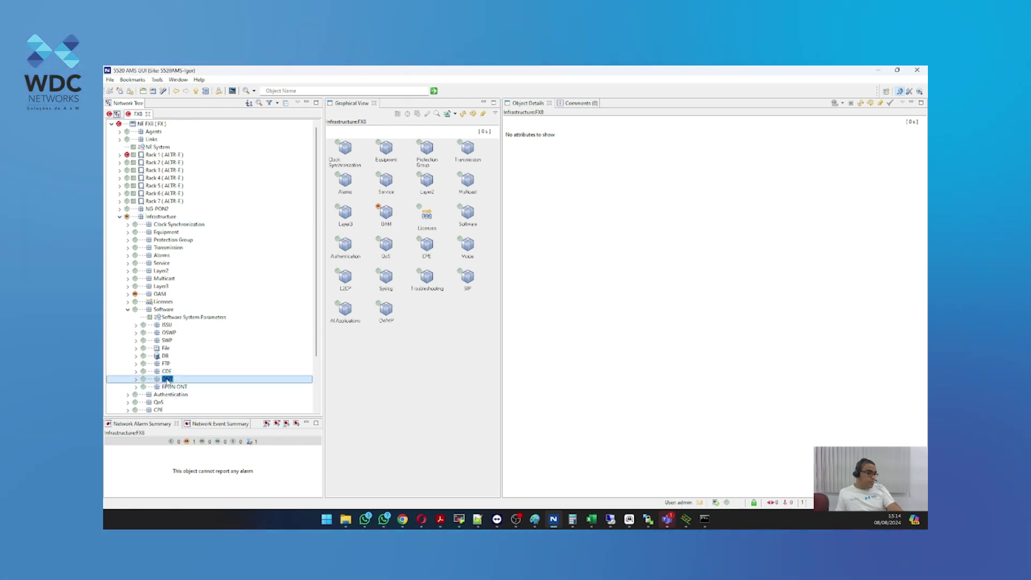
pyautogui.scroll(-1, 122, 373)
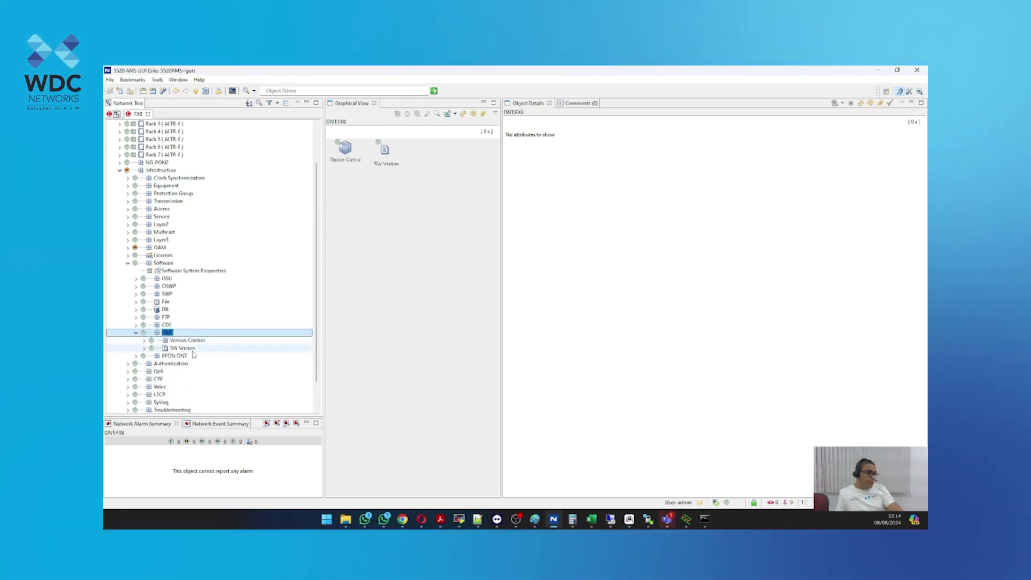
pyautogui.click(162, 350)
pyautogui.doubleClick(161, 350)
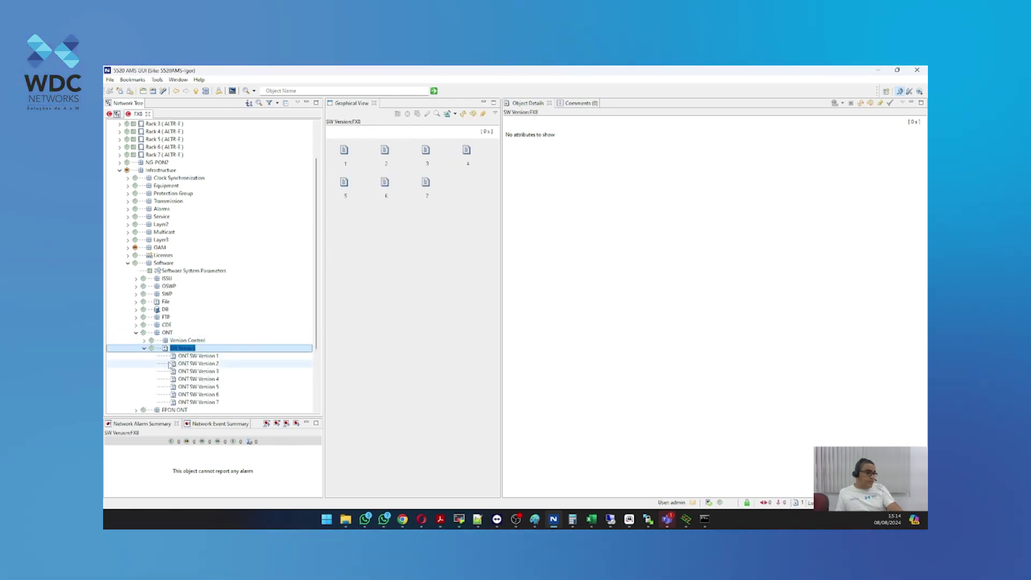
# - Compare the version and ONT type details of ONT SW Versions 7, 6, 5 and 4, returning to version 6
pyautogui.click(198, 401)
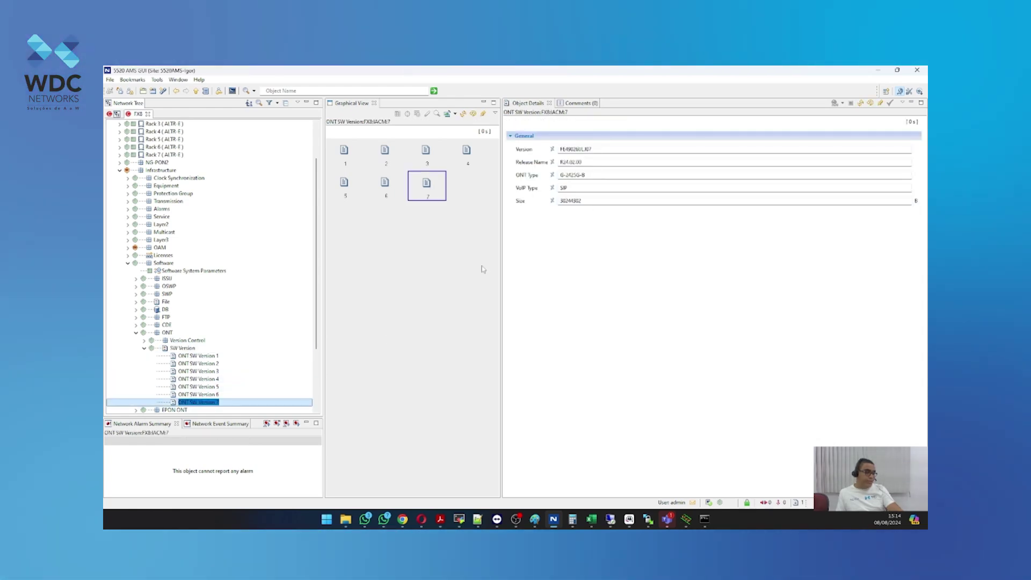
pyautogui.click(589, 176)
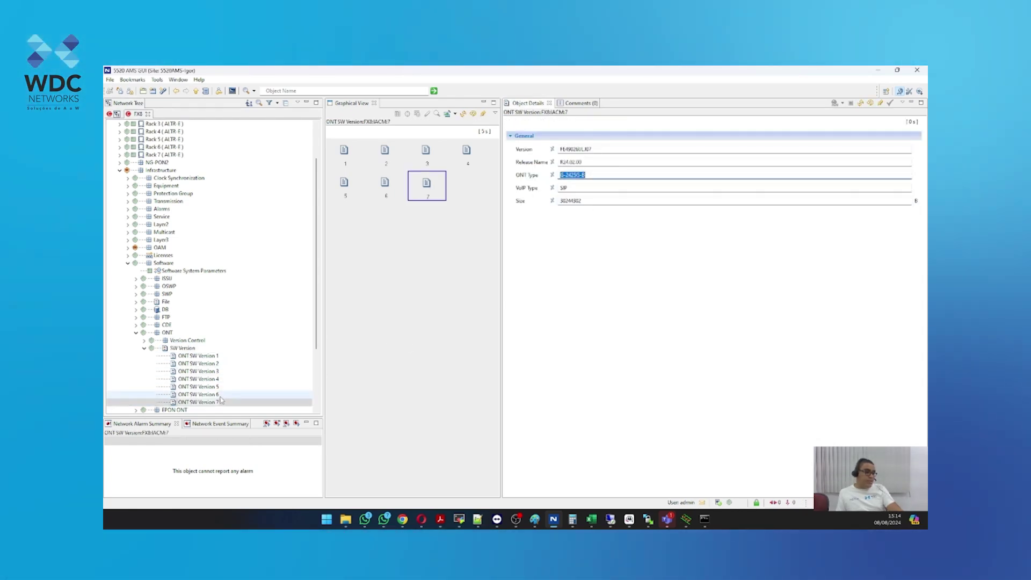
pyautogui.click(210, 395)
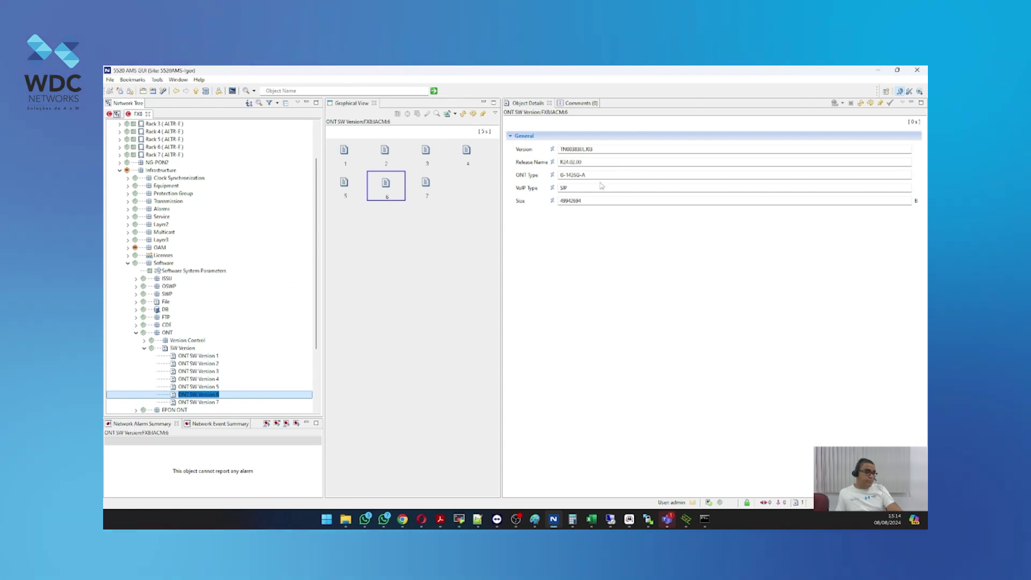
pyautogui.click(207, 386)
pyautogui.click(205, 378)
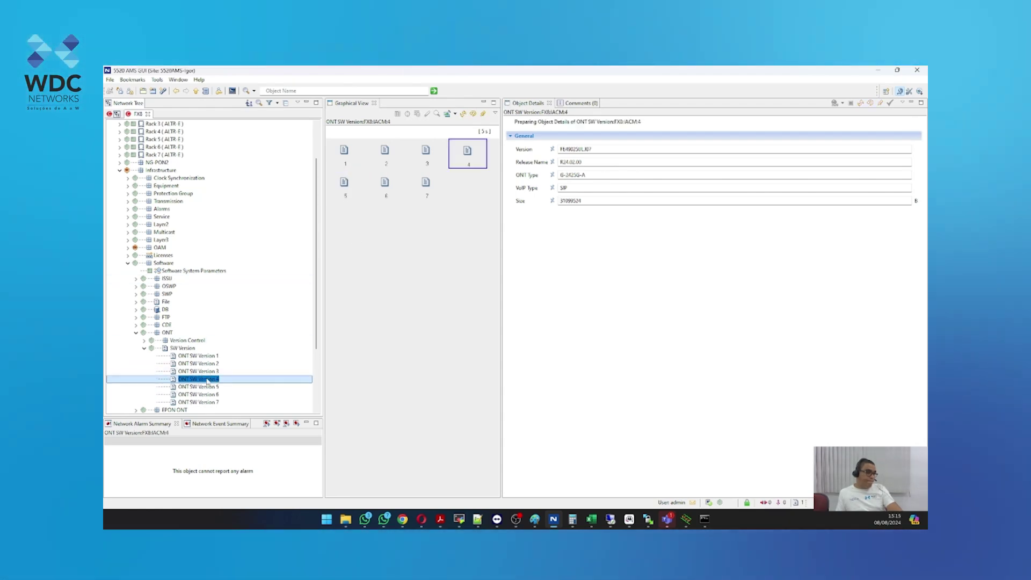
pyautogui.click(227, 395)
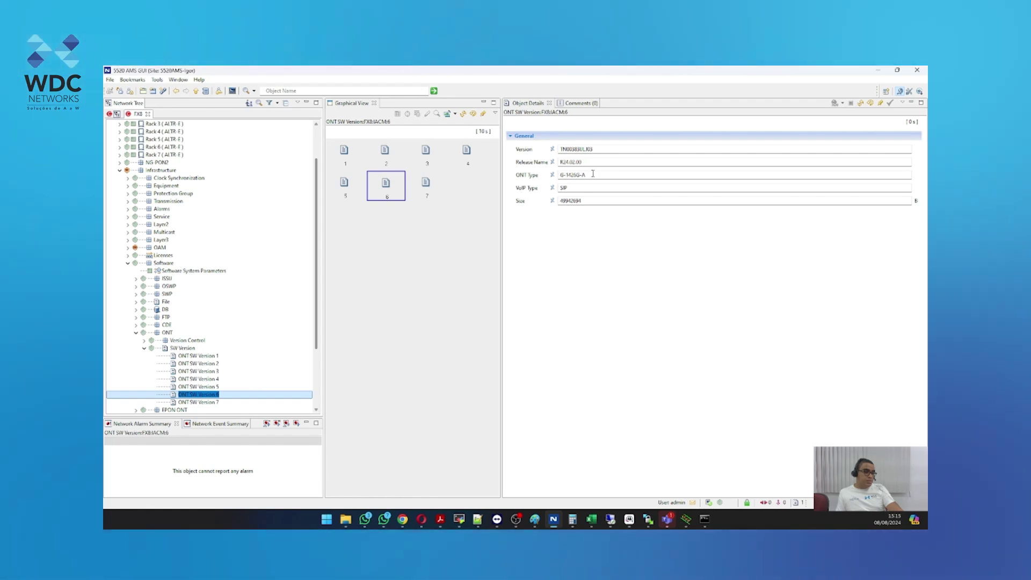
# - Check the ONT type of ONT SW Version 6 and copy its Version string
pyautogui.doubleClick(558, 175)
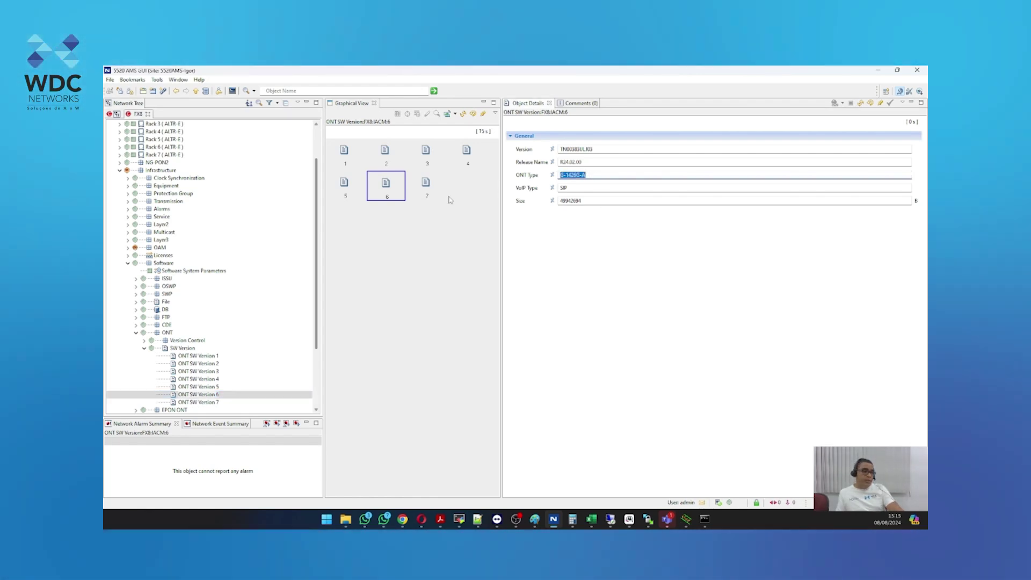
pyautogui.doubleClick(595, 149)
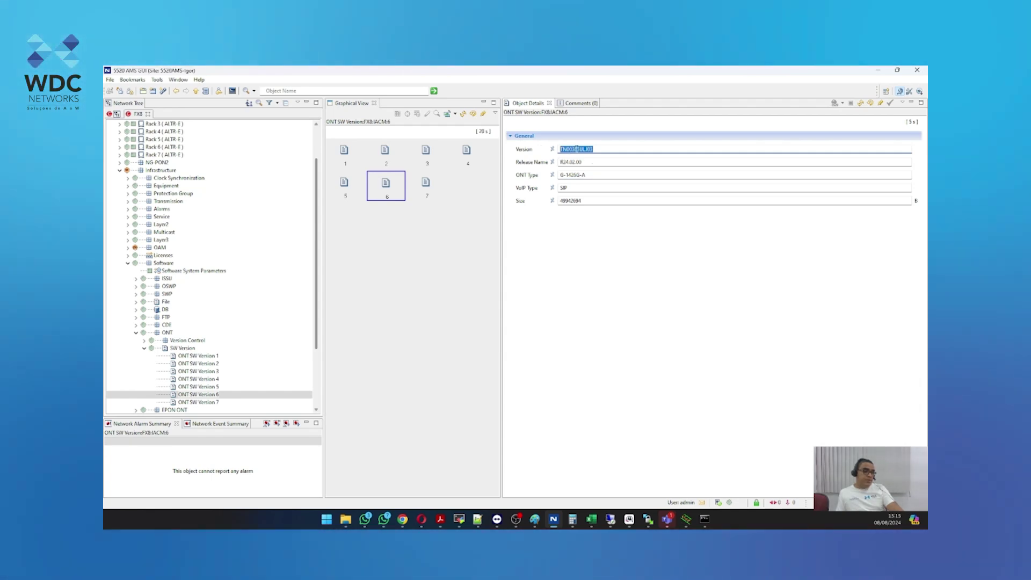
pyautogui.rightClick(578, 150)
pyautogui.click(599, 155)
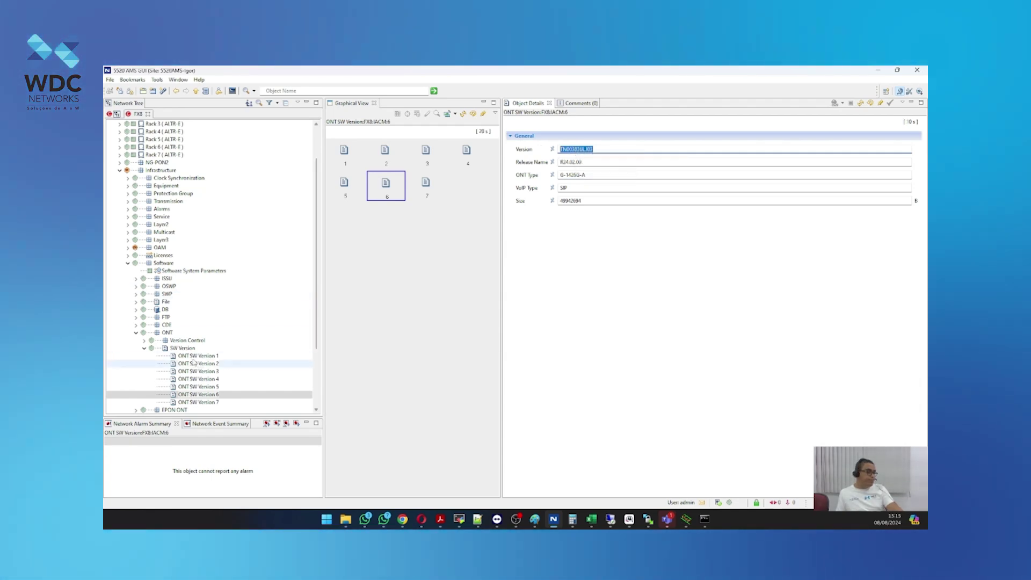
pyautogui.click(183, 341)
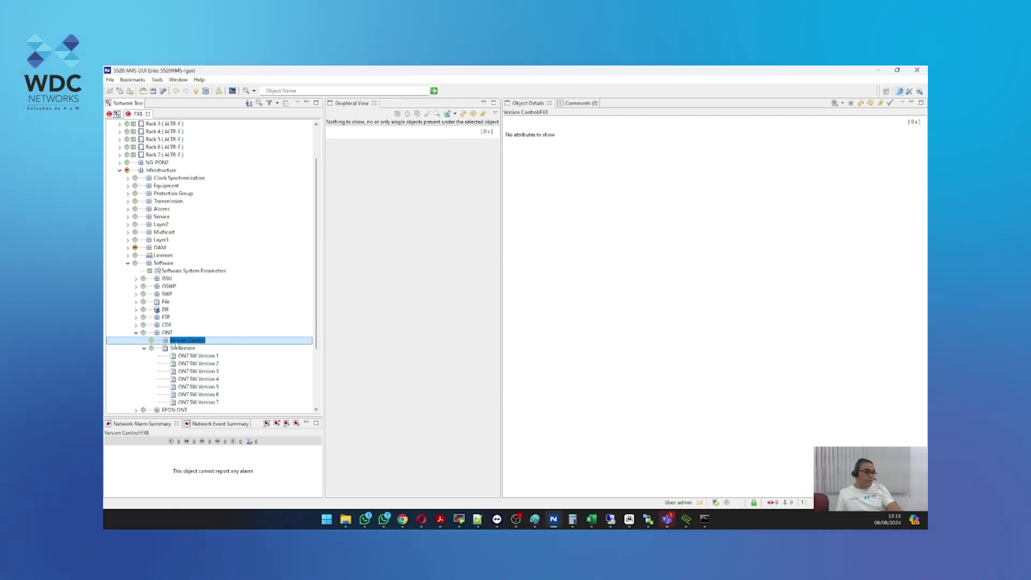
pyautogui.rightClick(177, 343)
pyautogui.moveTo(217, 348)
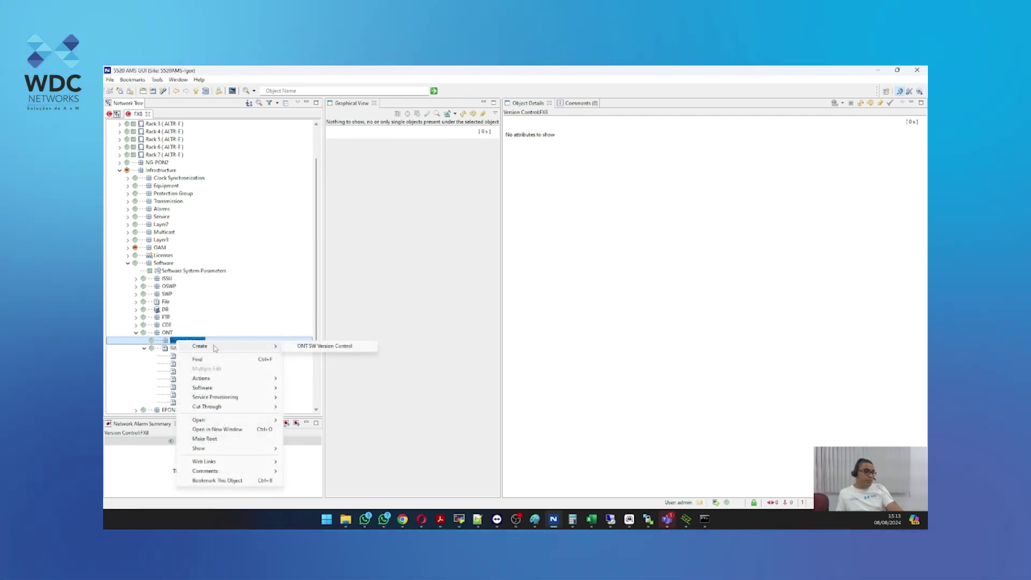
pyautogui.press('Escape')
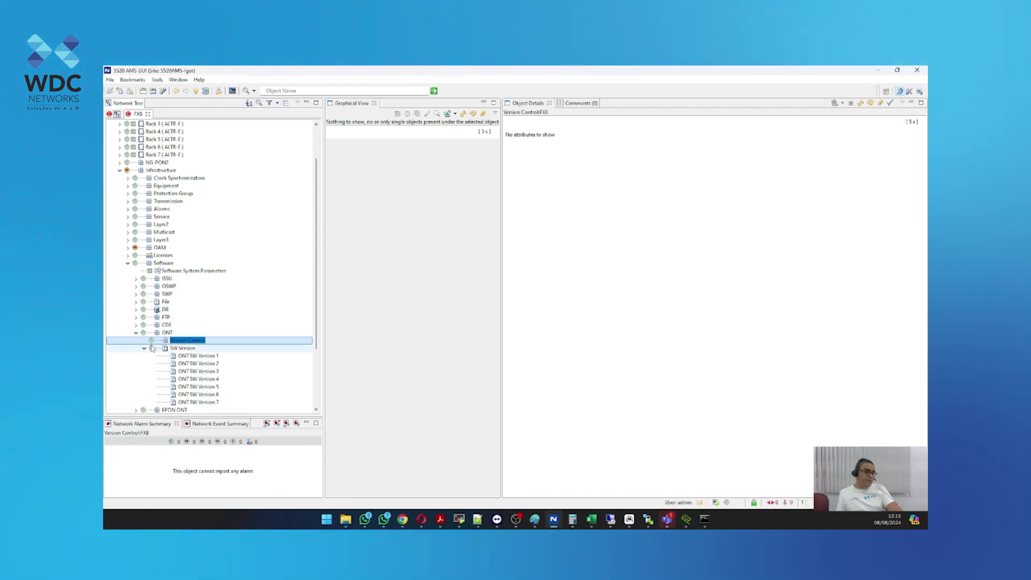
# - Start creating an ONT SW Version Control under the ONT's Version Control node and advance to its details page
pyautogui.rightClick(192, 342)
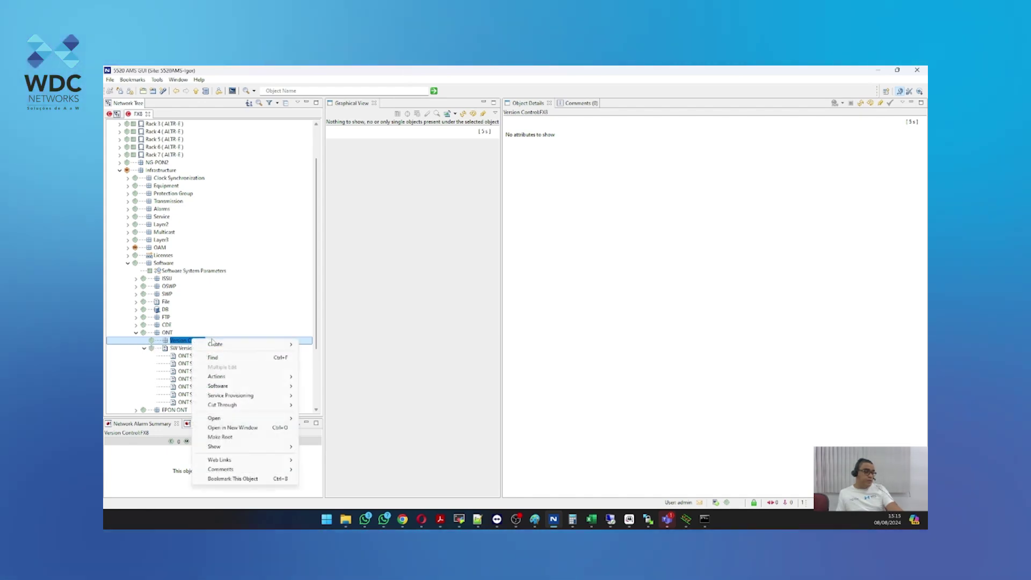
pyautogui.moveTo(286, 349)
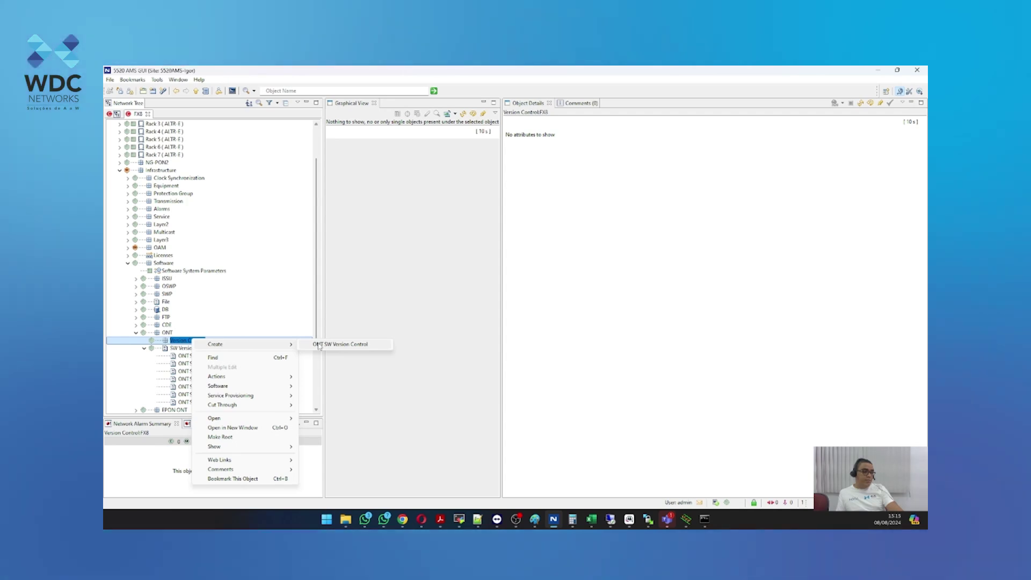
pyautogui.click(337, 345)
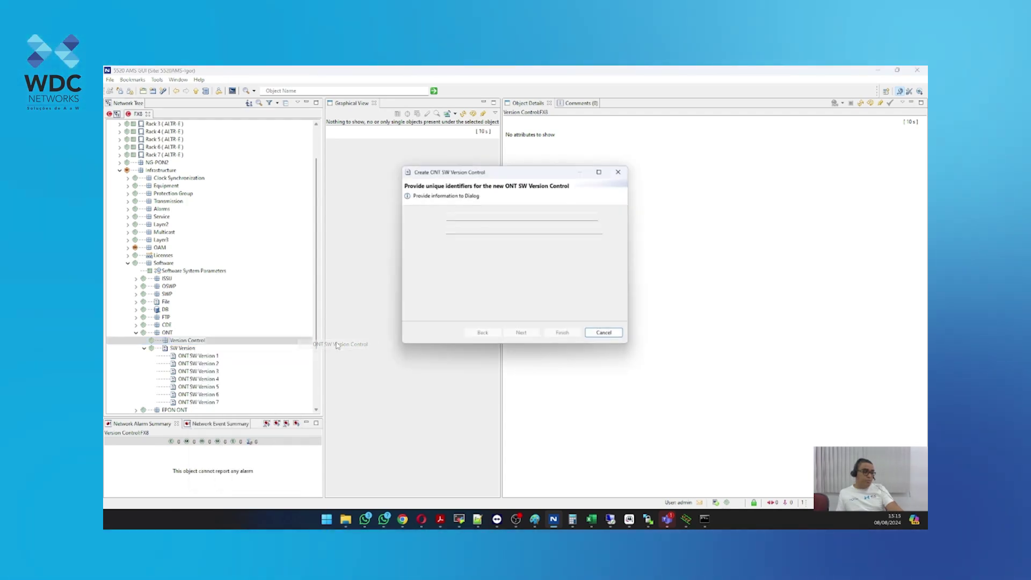
pyautogui.click(537, 335)
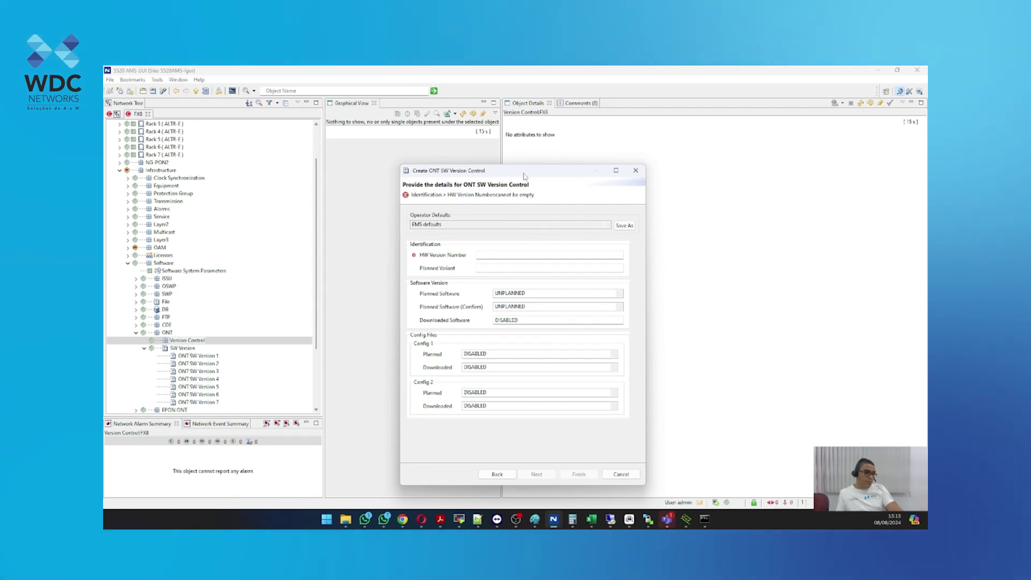
pyautogui.moveTo(526, 172); pyautogui.dragTo(480, 156)
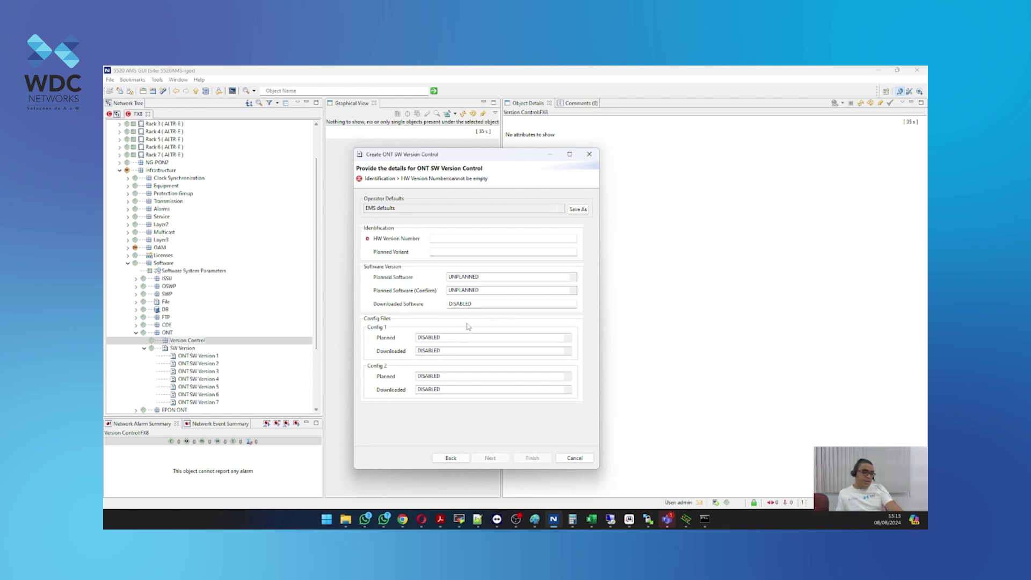
# - Replace the Planned Software value with the version string copied from ONT SW Version 6
pyautogui.moveTo(492, 276); pyautogui.dragTo(433, 275)
pyautogui.rightClick(499, 279)
pyautogui.click(526, 318)
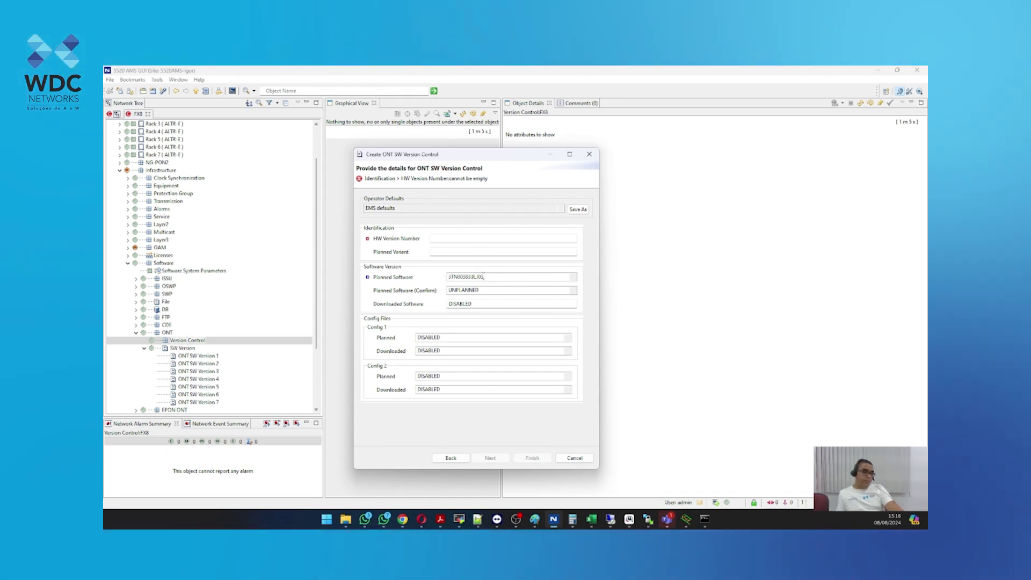
# - Copy the Planned Software value into the Planned Software (Confirm) and Downloaded Software fields
pyautogui.doubleClick(466, 277)
pyautogui.rightClick(532, 277)
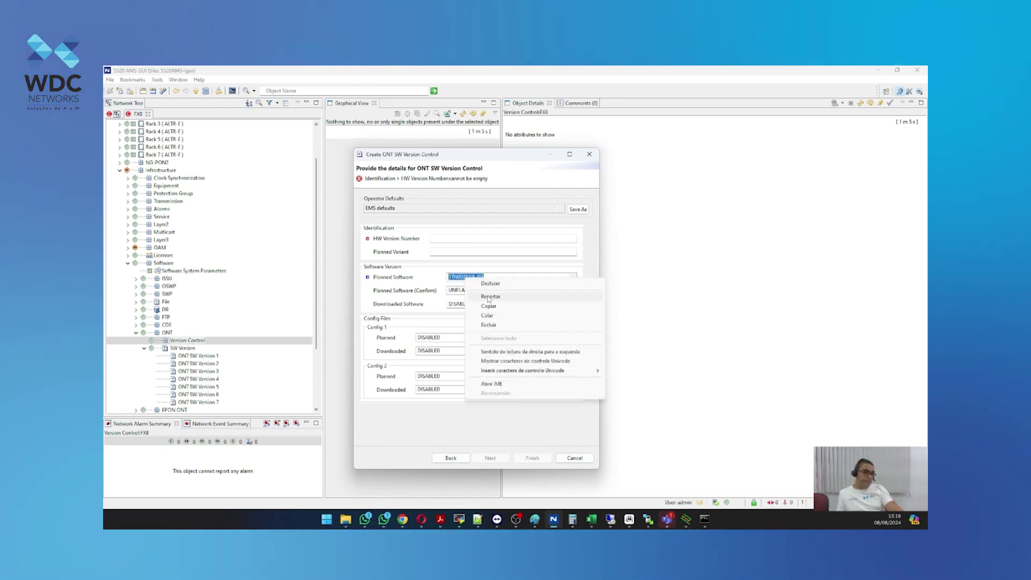
pyautogui.click(550, 308)
pyautogui.click(482, 290)
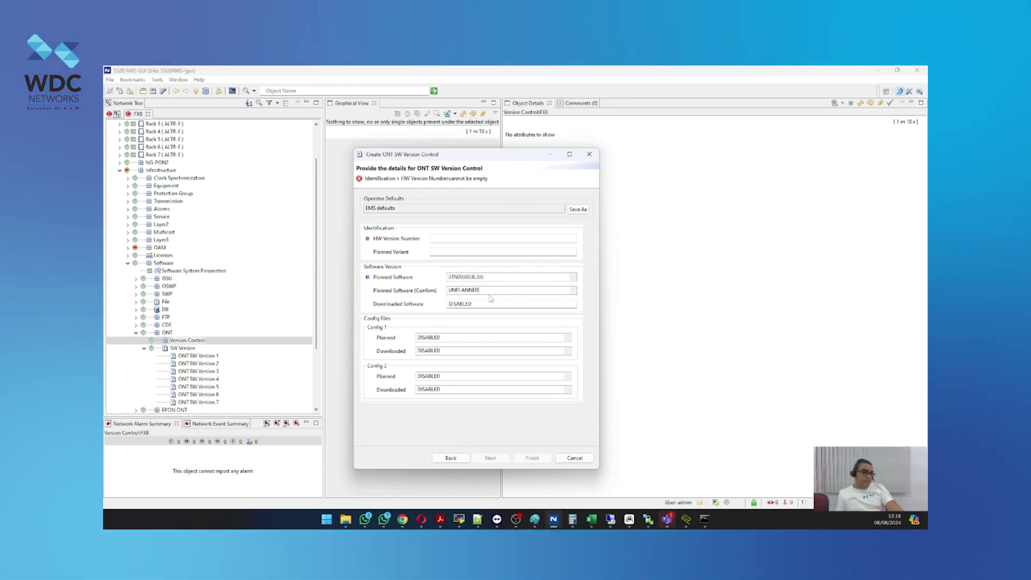
pyautogui.doubleClick(472, 291)
pyautogui.rightClick(487, 292)
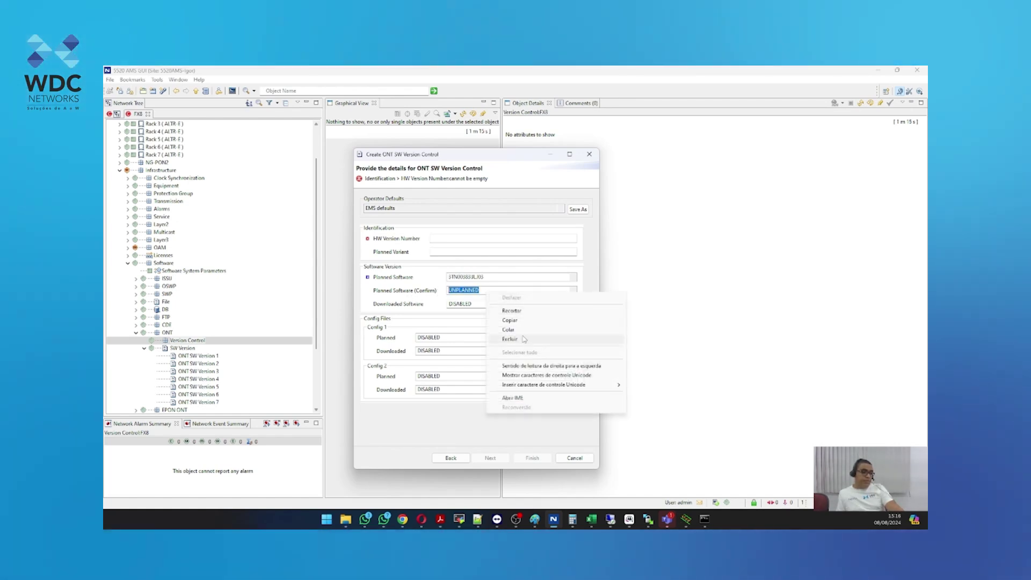
pyautogui.click(517, 330)
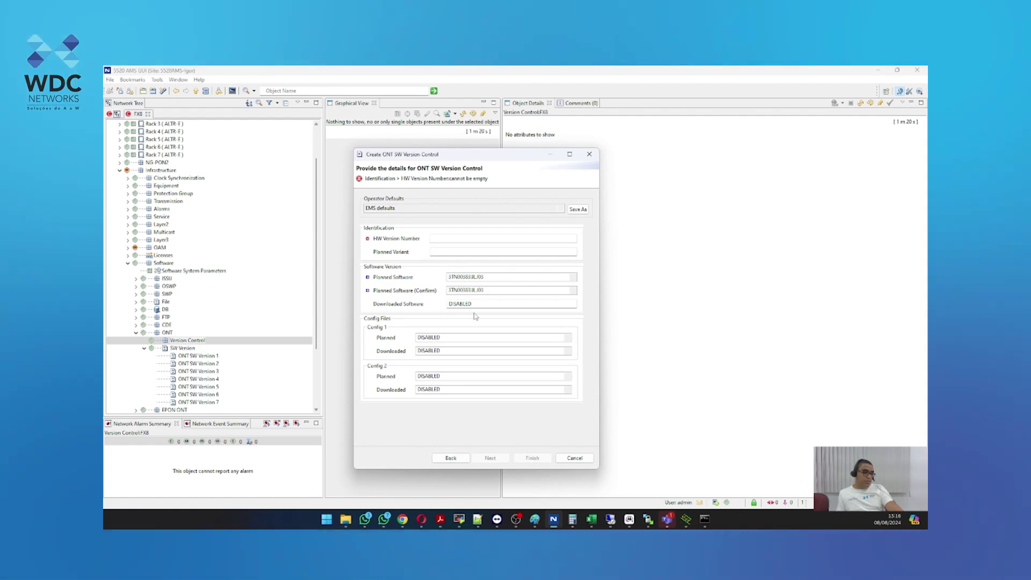
pyautogui.doubleClick(477, 304)
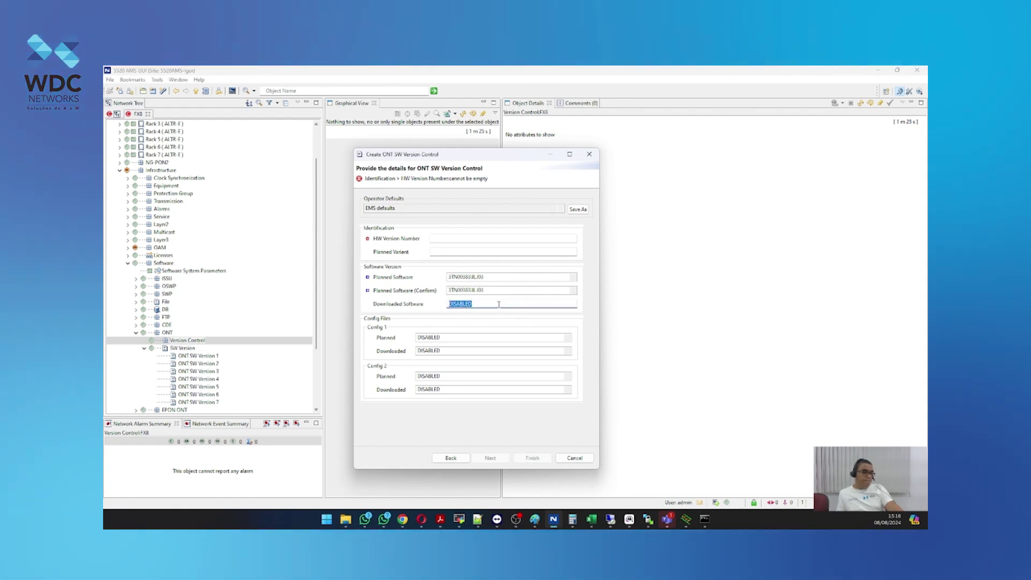
pyautogui.rightClick(499, 306)
pyautogui.click(520, 329)
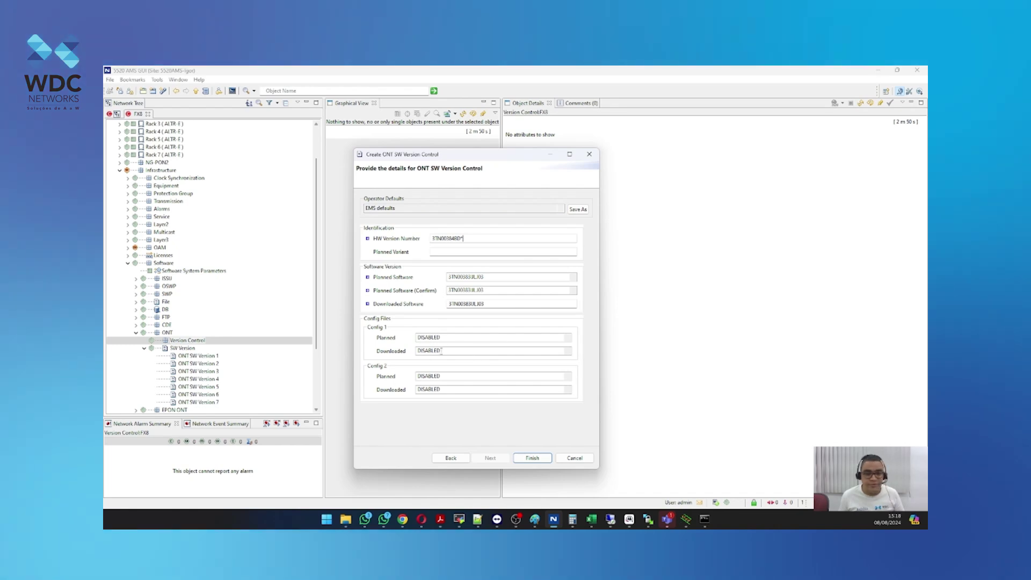
# - Review the Planned and Downloaded settings of Config 1 and Config 2 under Config Files
pyautogui.click(450, 337)
pyautogui.click(418, 350)
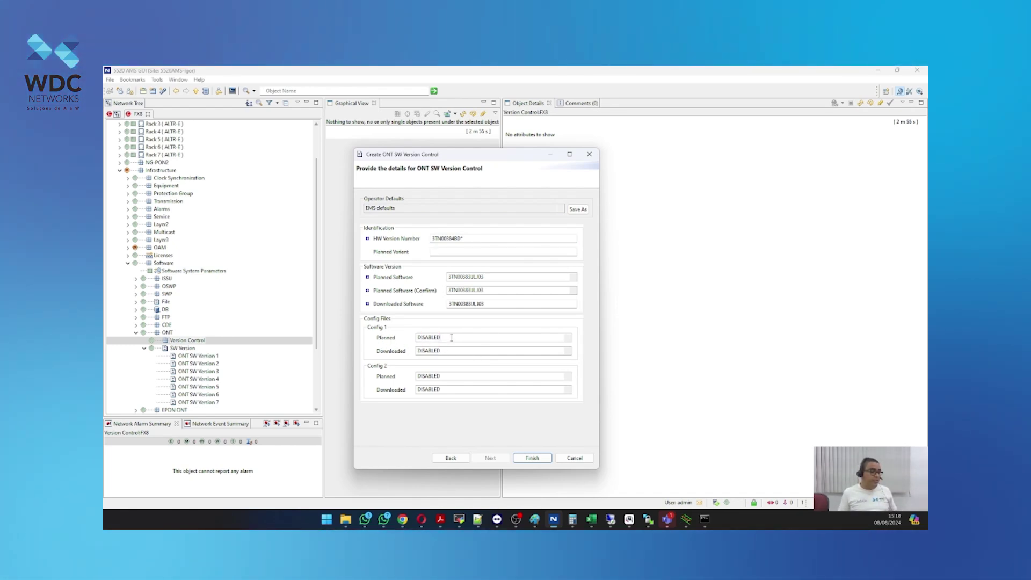
pyautogui.click(424, 338)
pyautogui.click(419, 350)
pyautogui.click(447, 337)
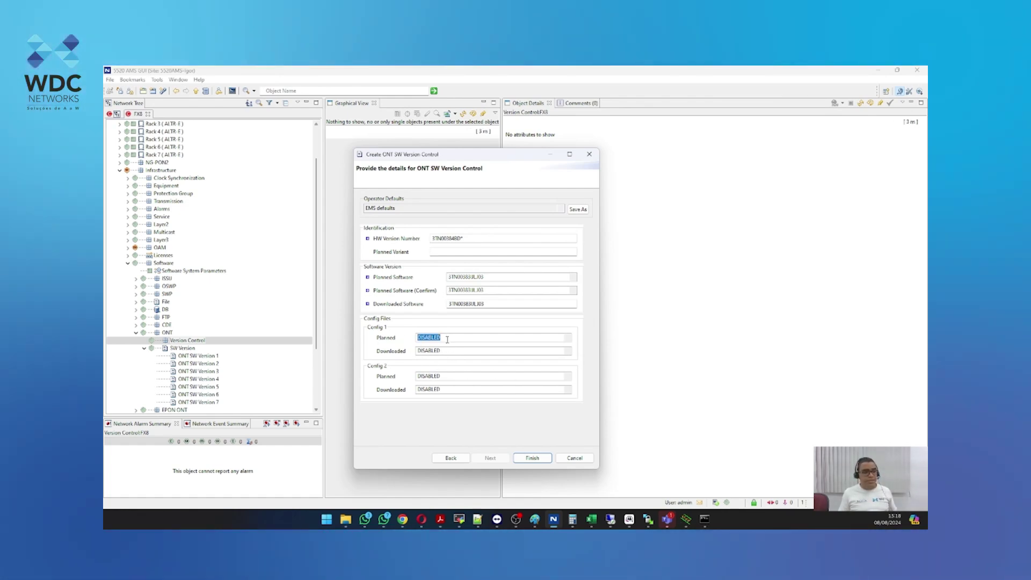
pyautogui.press('Tab')
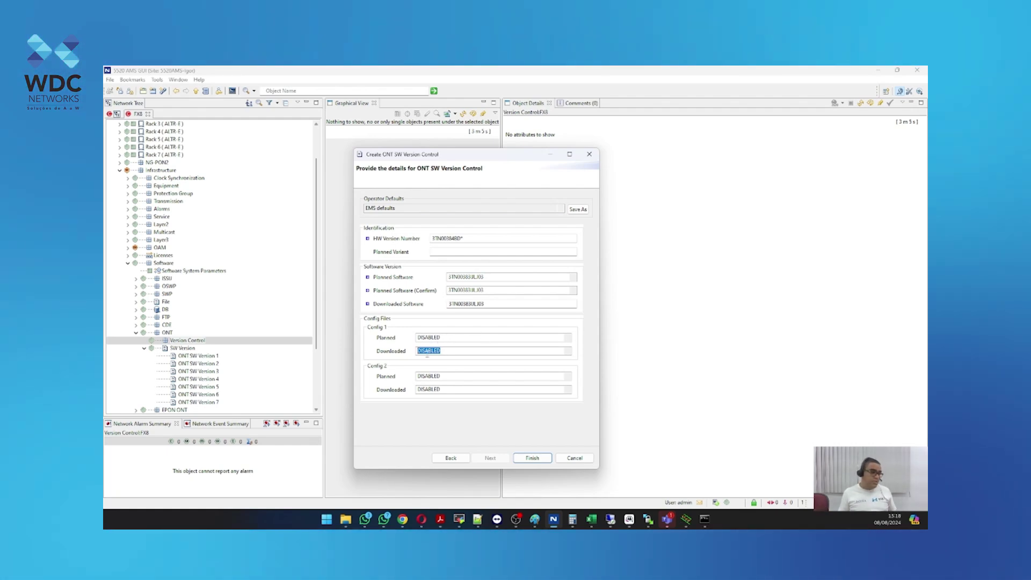
pyautogui.press('Tab')
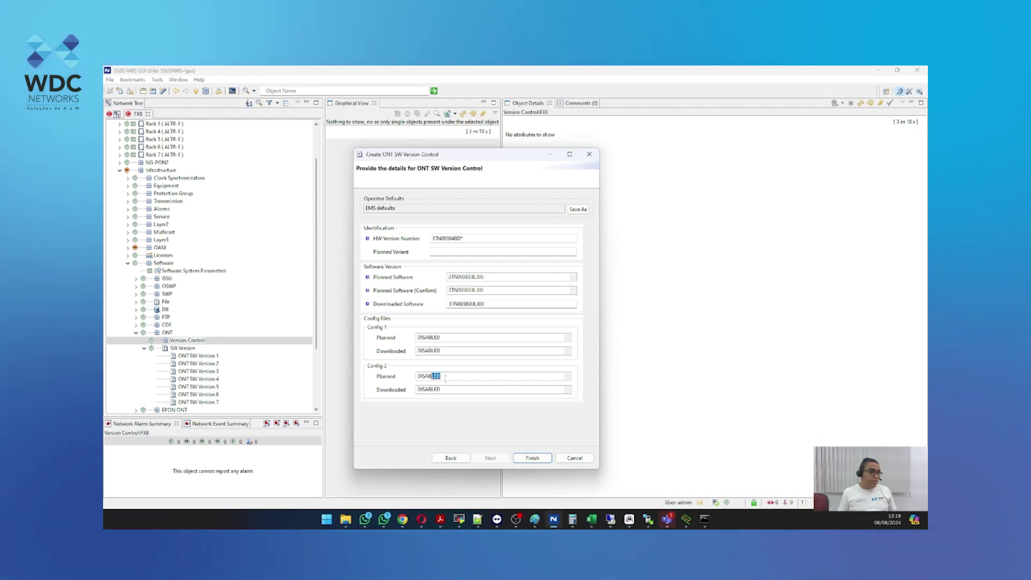
pyautogui.press('Tab')
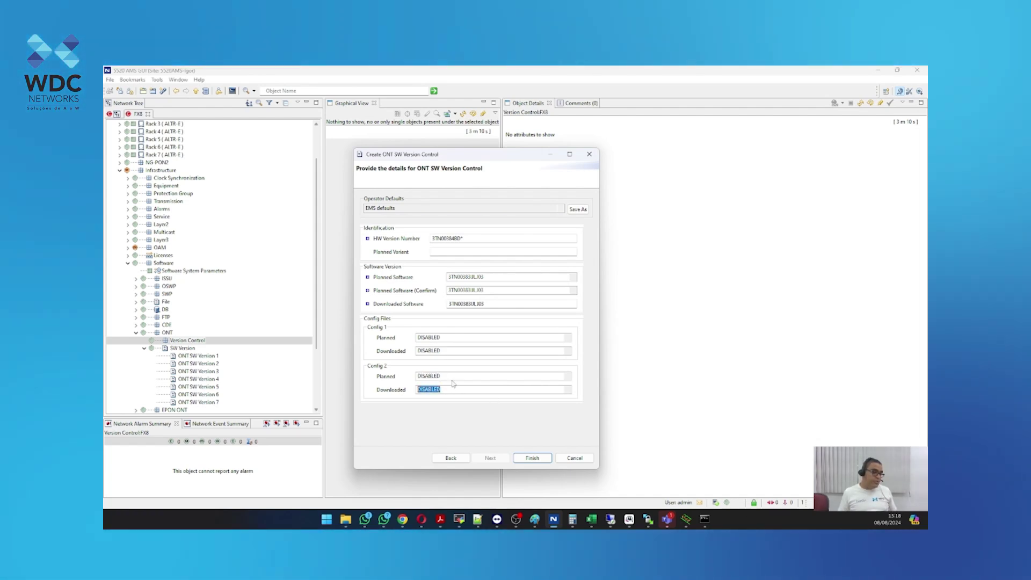
pyautogui.hotkey('shift', 'Tab')
pyautogui.press('Tab')
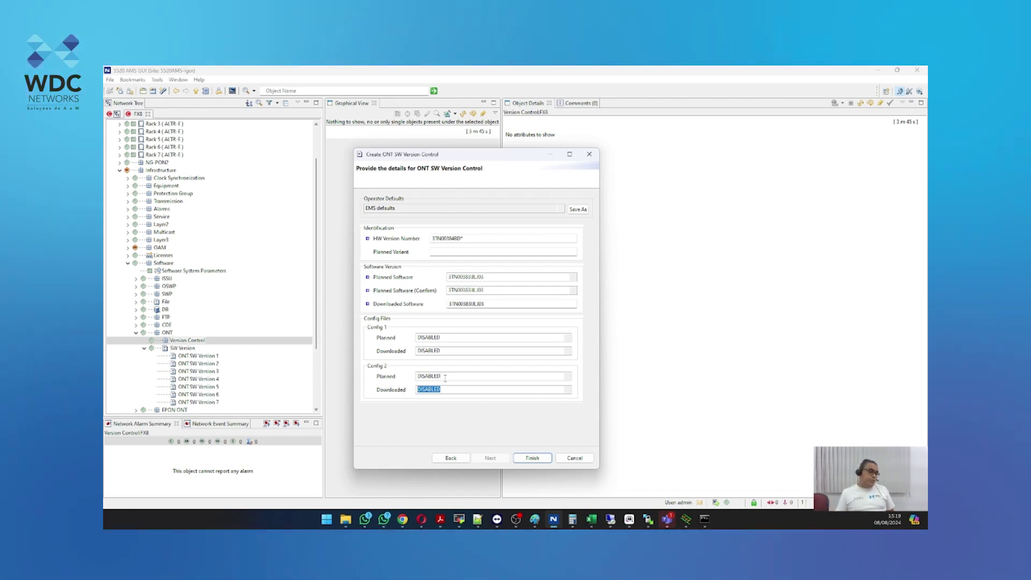
# - Examine the Planned and Downloaded values of Config 2 under Config Files
pyautogui.click(395, 384)
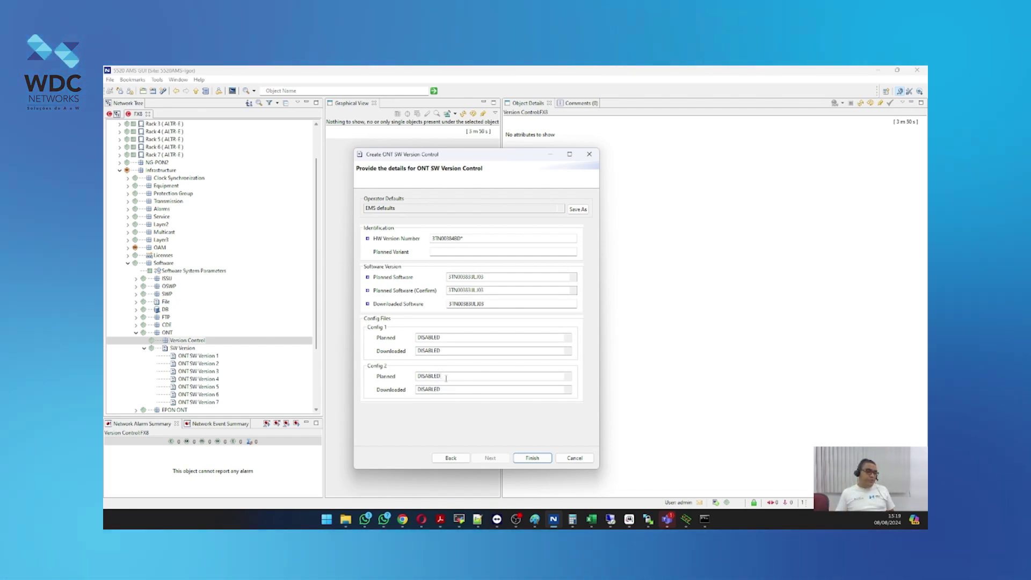
pyautogui.hotkey('shift', 'Tab')
pyautogui.press('Tab')
pyautogui.click(449, 376)
pyautogui.hotkey('shift', 'Left')
pyautogui.hotkey('shift', 'Left')
pyautogui.hotkey('shift', 'Left')
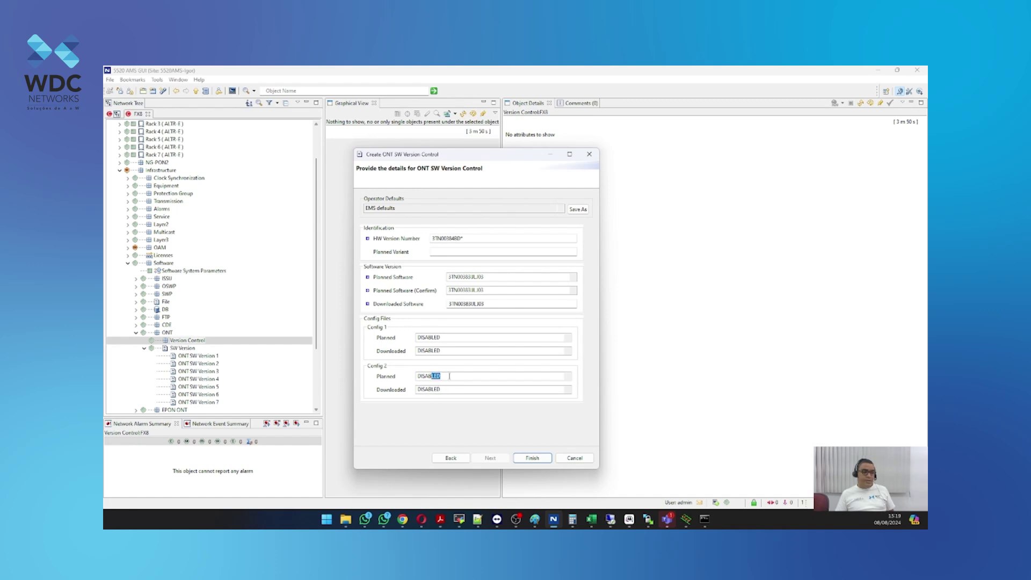
pyautogui.click(446, 389)
pyautogui.hotkey('shift', 'Left')
pyautogui.hotkey('shift', 'Left')
pyautogui.hotkey('shift', 'Left')
pyautogui.hotkey('shift', 'Left')
pyautogui.hotkey('shift', 'Left')
pyautogui.hotkey('shift', 'Left')
pyautogui.hotkey('shift', 'Left')
pyautogui.hotkey('shift', 'Left')
pyautogui.hotkey('shift', 'Tab')
pyautogui.click(451, 389)
pyautogui.hotkey('shift', 'Tab')
pyautogui.press('Tab')
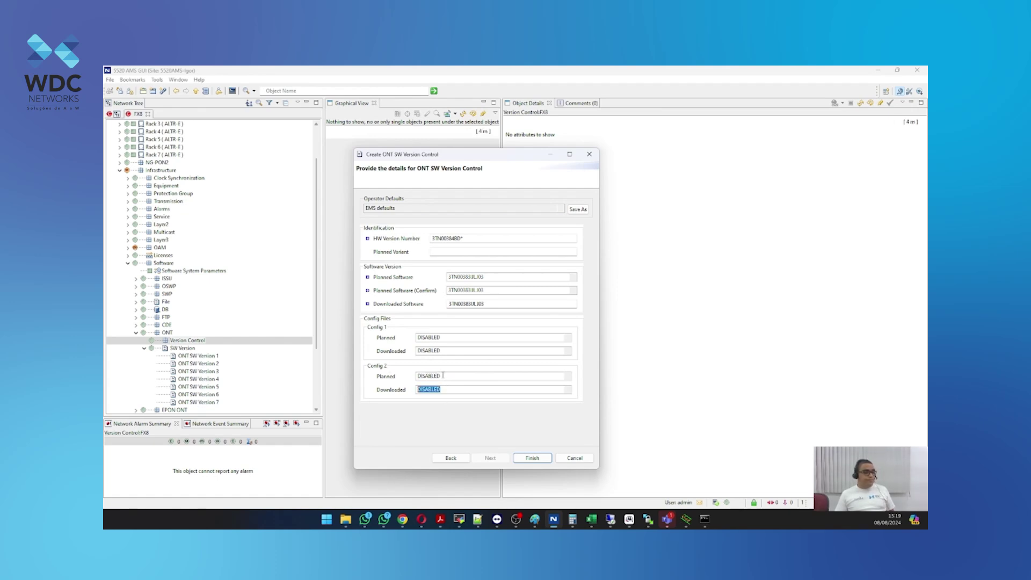
# - Finish creating the ONT SW Version Control entry, leaving the Config 1 and Config 2 files set to DISABLED
pyautogui.click(456, 378)
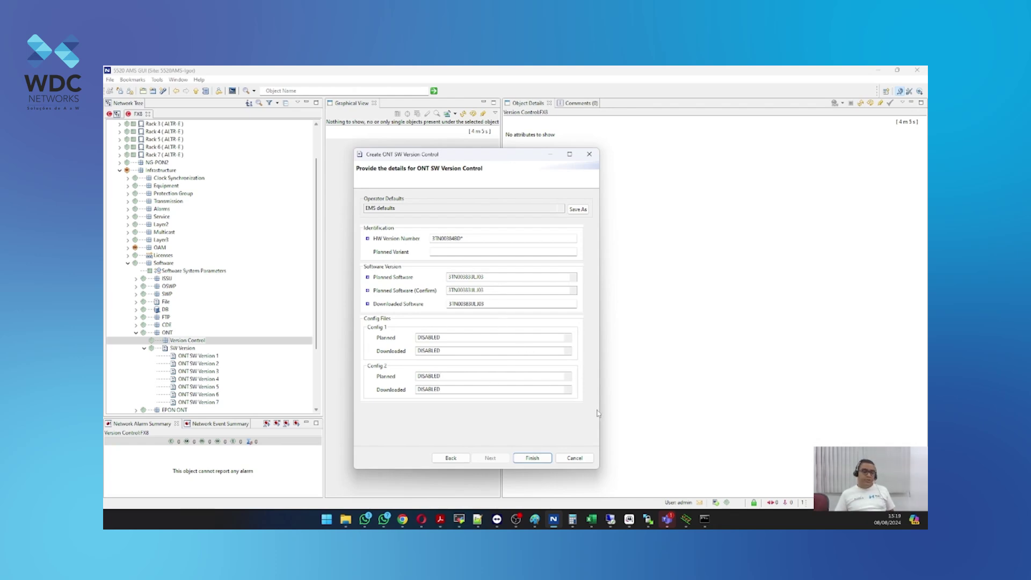
pyautogui.click(535, 459)
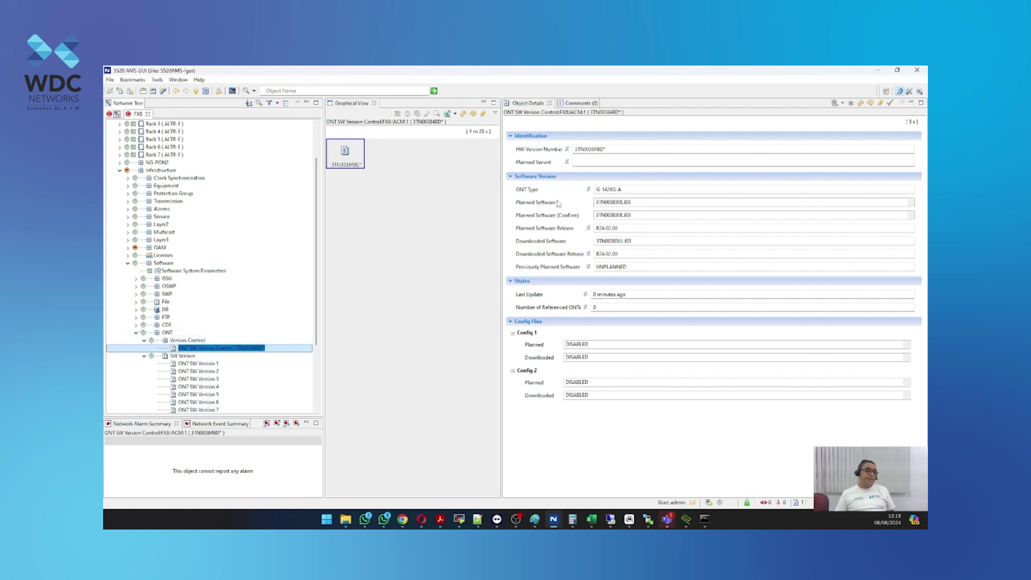
# - Review the new entry's ONT Type, Planned Software Release, Last Update and Number of Referenced ONTs
pyautogui.click(626, 189)
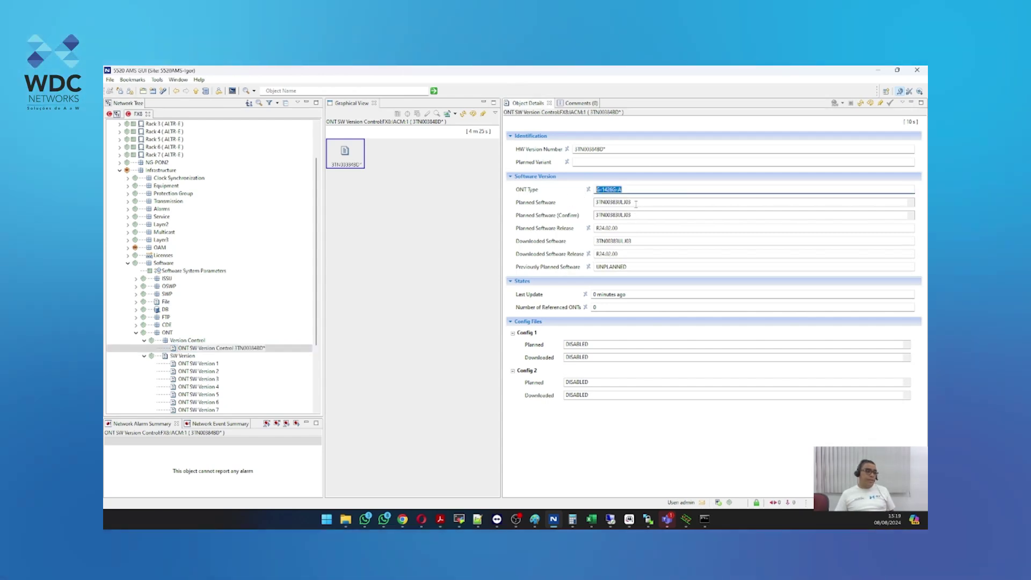
pyautogui.press('Tab')
pyautogui.press('Tab')
pyautogui.press('Tab')
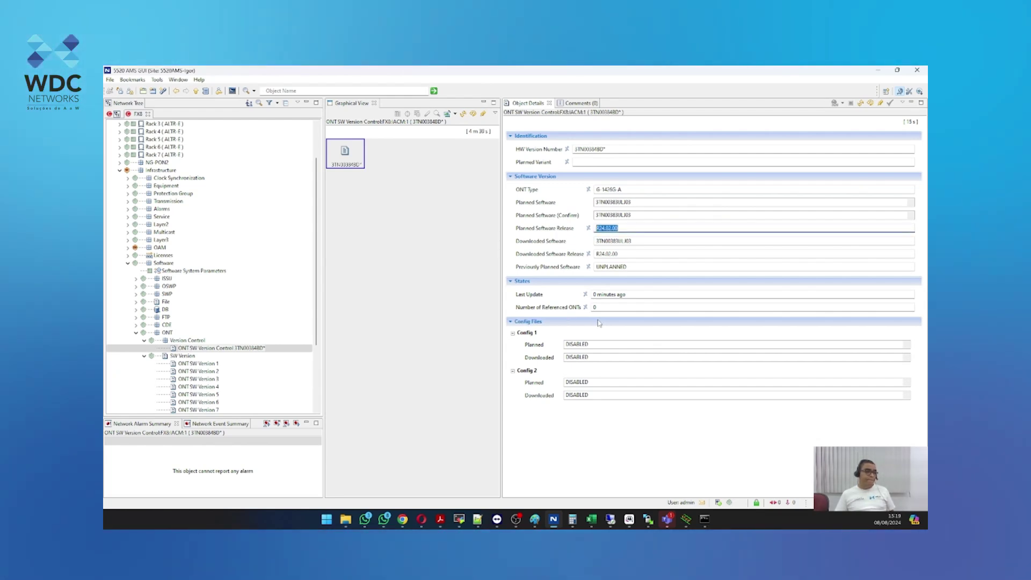
pyautogui.click(633, 295)
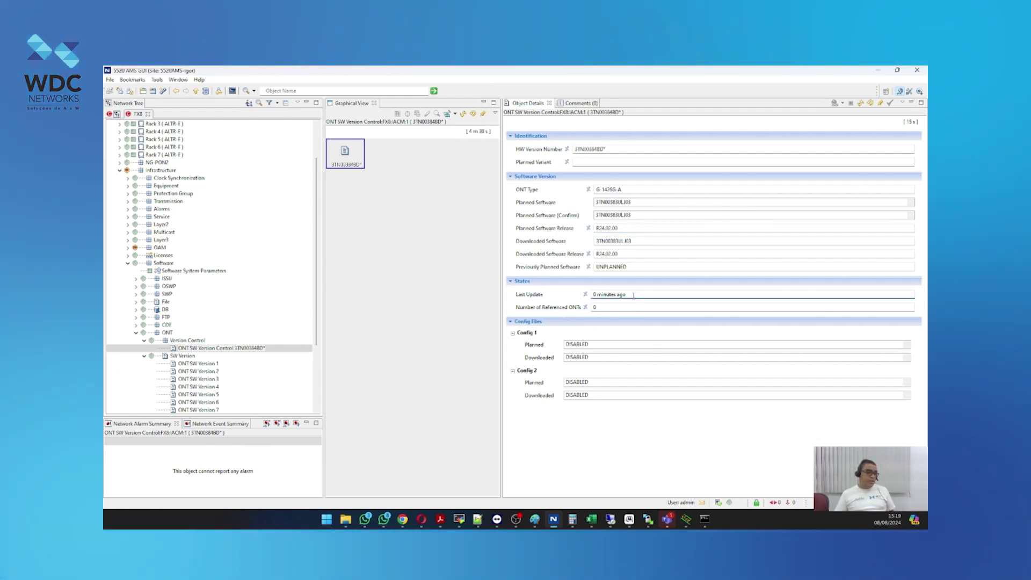
pyautogui.tripleClick(633, 295)
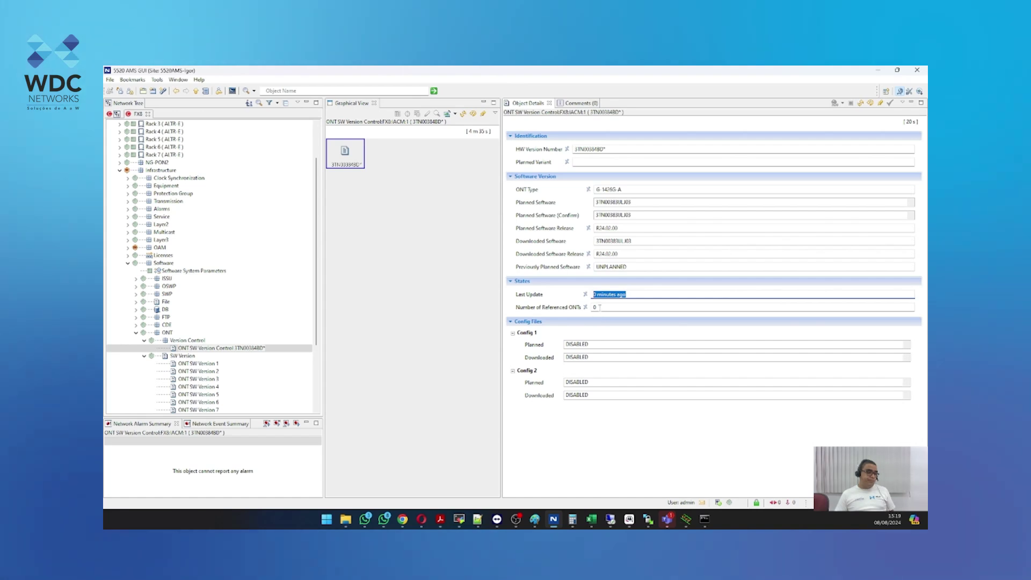
pyautogui.click(600, 307)
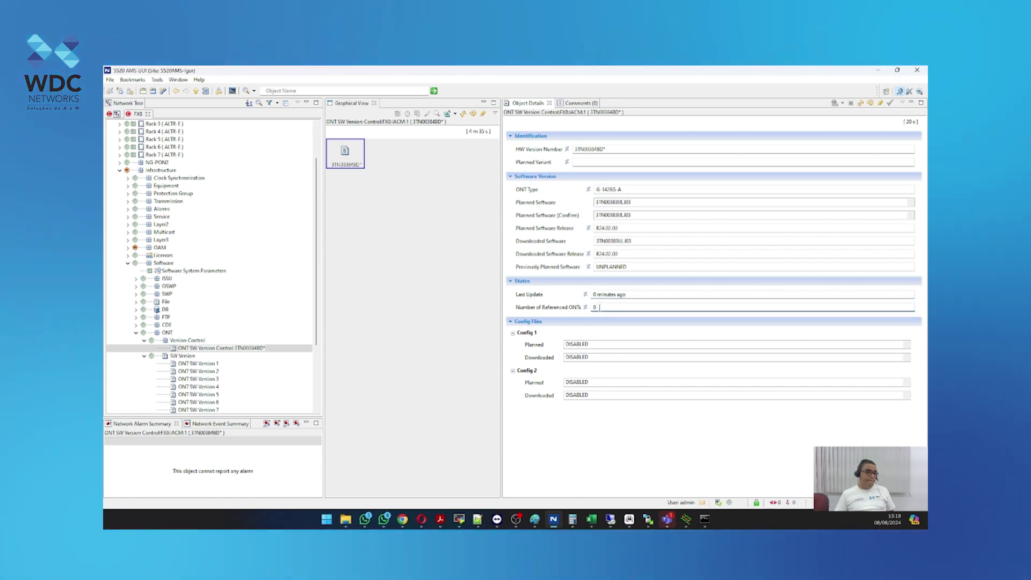
pyautogui.tripleClick(599, 307)
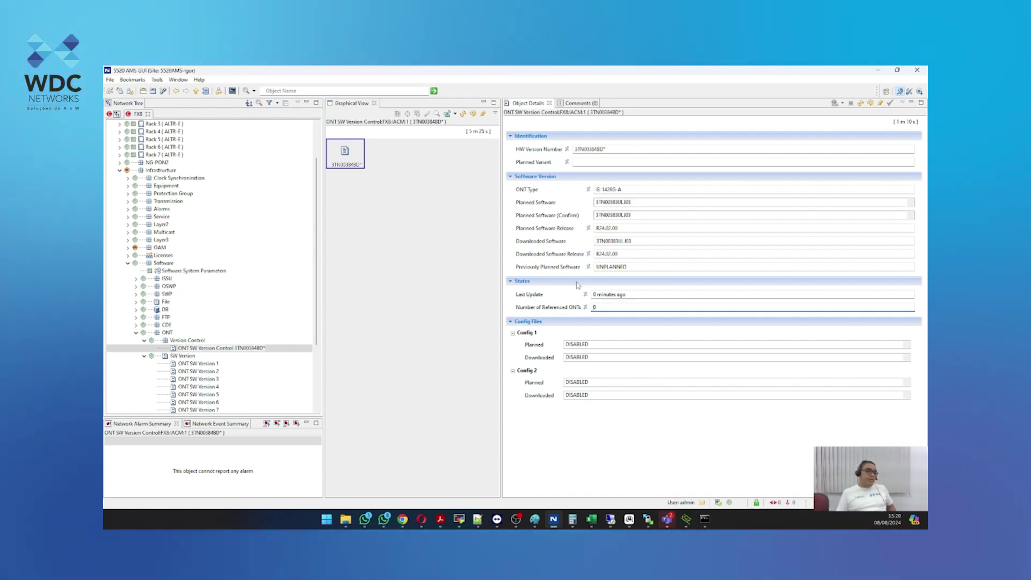
# - Compare the entry's ONT Type, planned and downloaded software versions, and check its Number of Referenced ONTs again
pyautogui.hotkey('shift', 'Tab')
pyautogui.hotkey('shift', 'Tab')
pyautogui.hotkey('shift', 'Tab')
pyautogui.hotkey('shift', 'Tab')
pyautogui.hotkey('shift', 'Tab')
pyautogui.hotkey('shift', 'Tab')
pyautogui.hotkey('shift', 'Tab')
pyautogui.hotkey('shift', 'Tab')
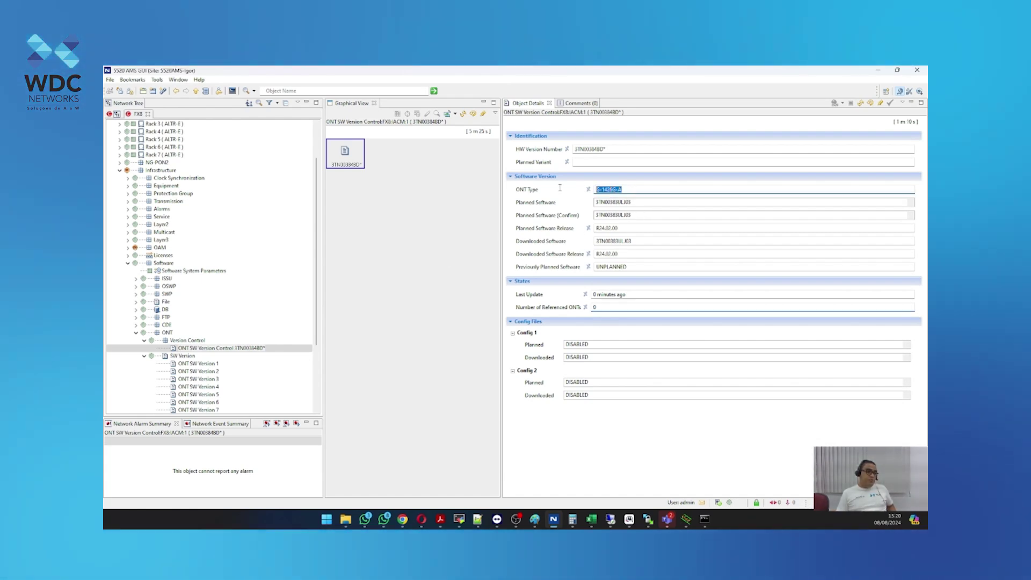
pyautogui.press('Tab')
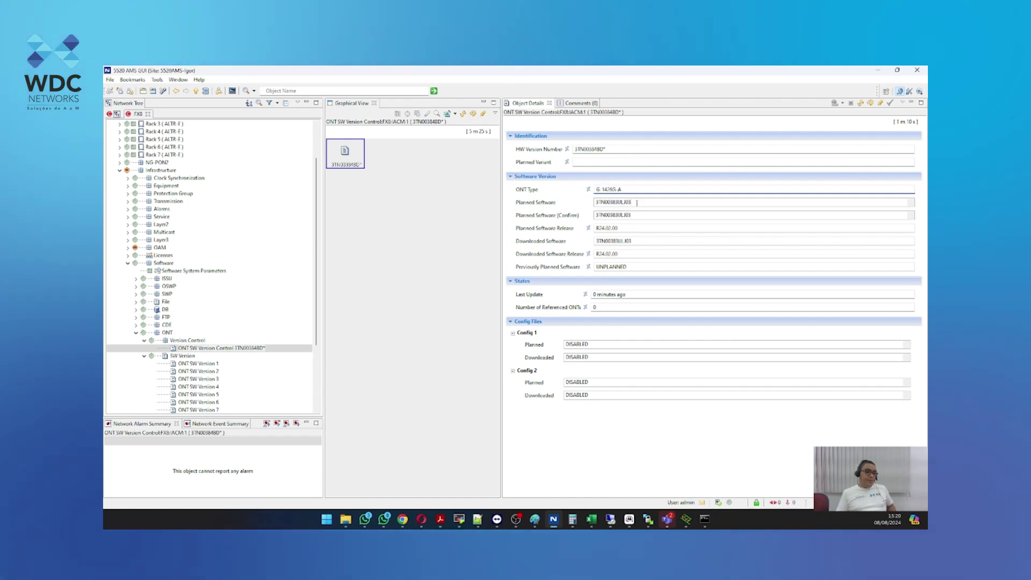
pyautogui.press('Tab')
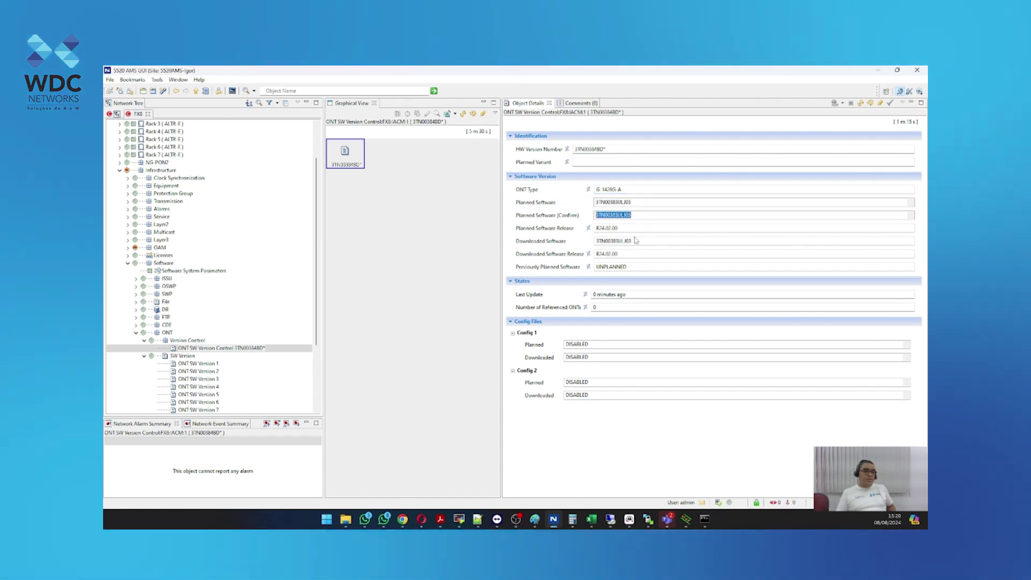
pyautogui.press('Tab')
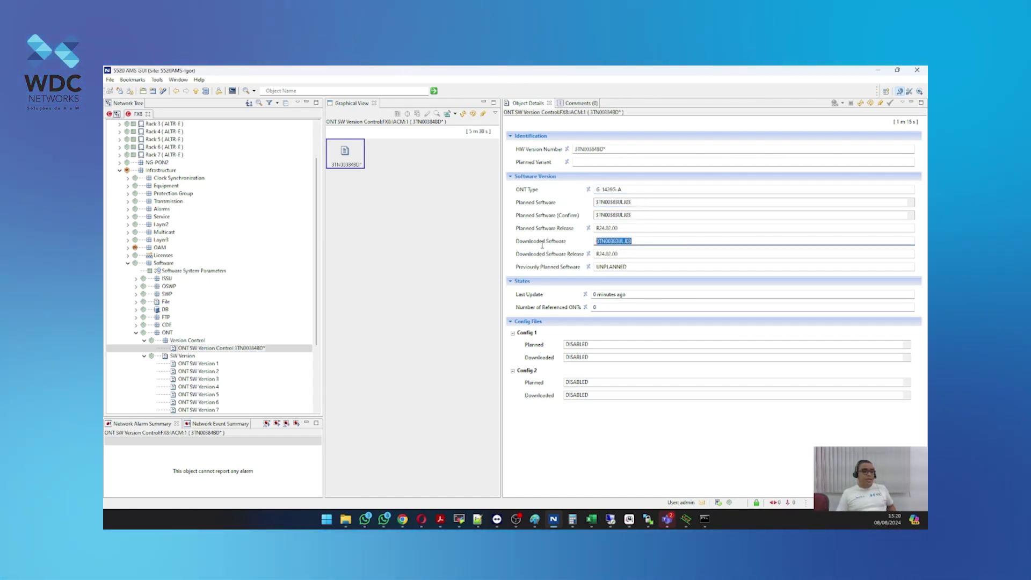
pyautogui.click(608, 308)
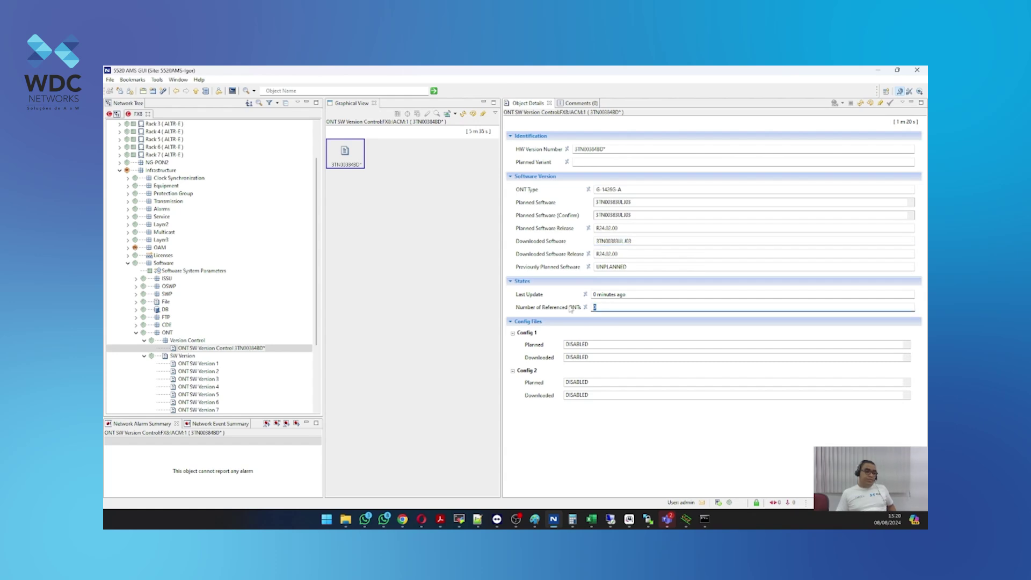